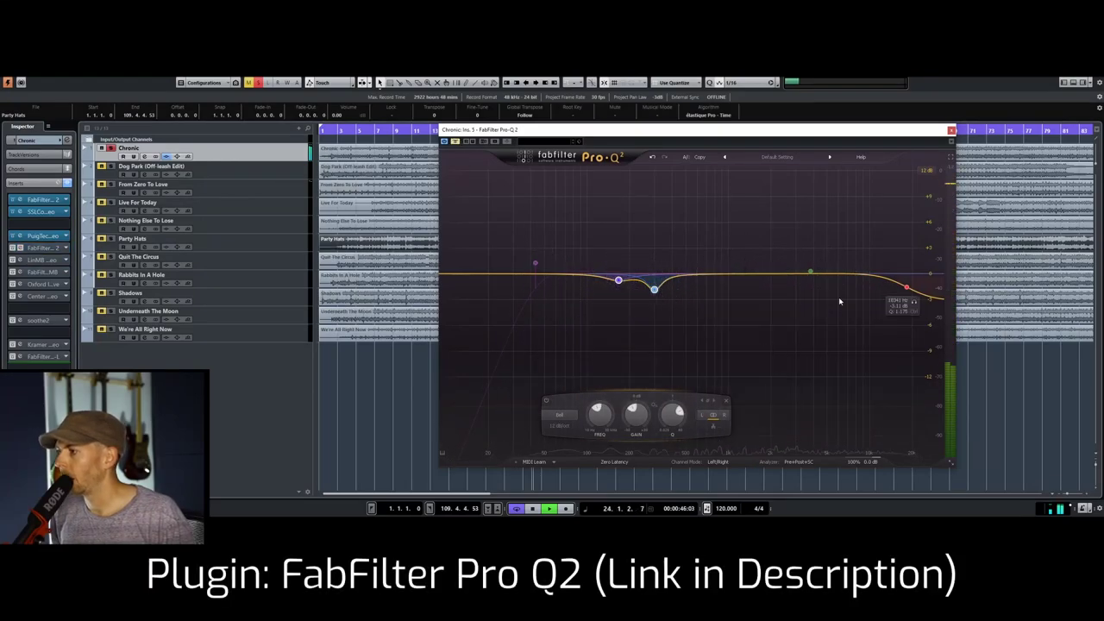
- Stop playback before adding a bell boost near 754 Hz
{"action": "key", "text": "space"}
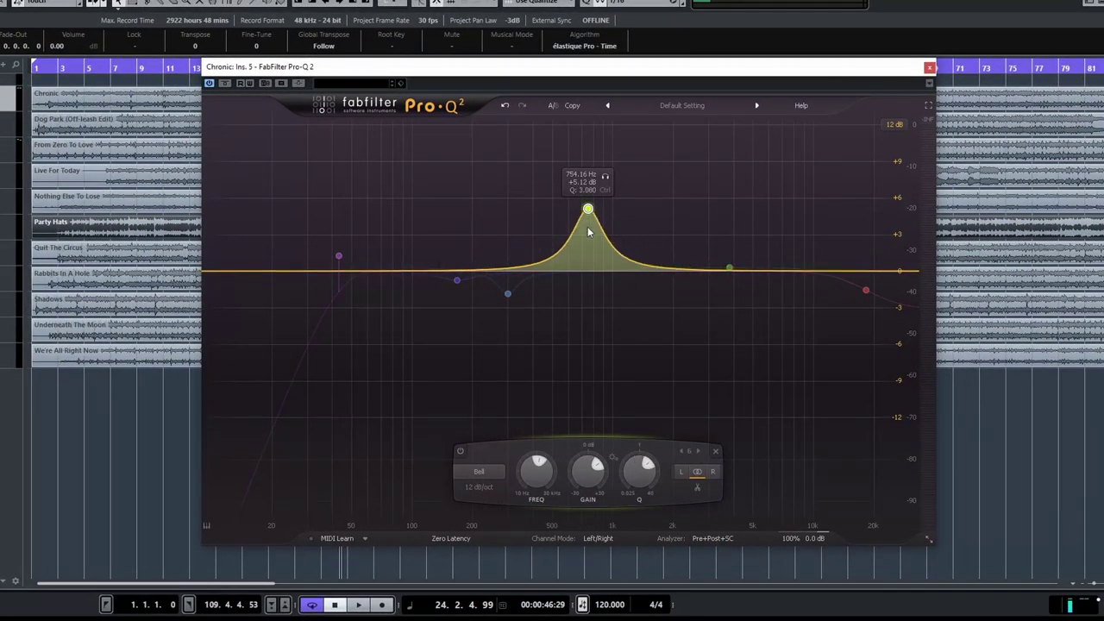
- Narrow the bell boost and sweep it during playback to about 169 Hz at +14.66 dB, soloing the band
{"action": "scroll", "coordinate": [587, 226], "scroll_direction": "up", "scroll_amount": 3}
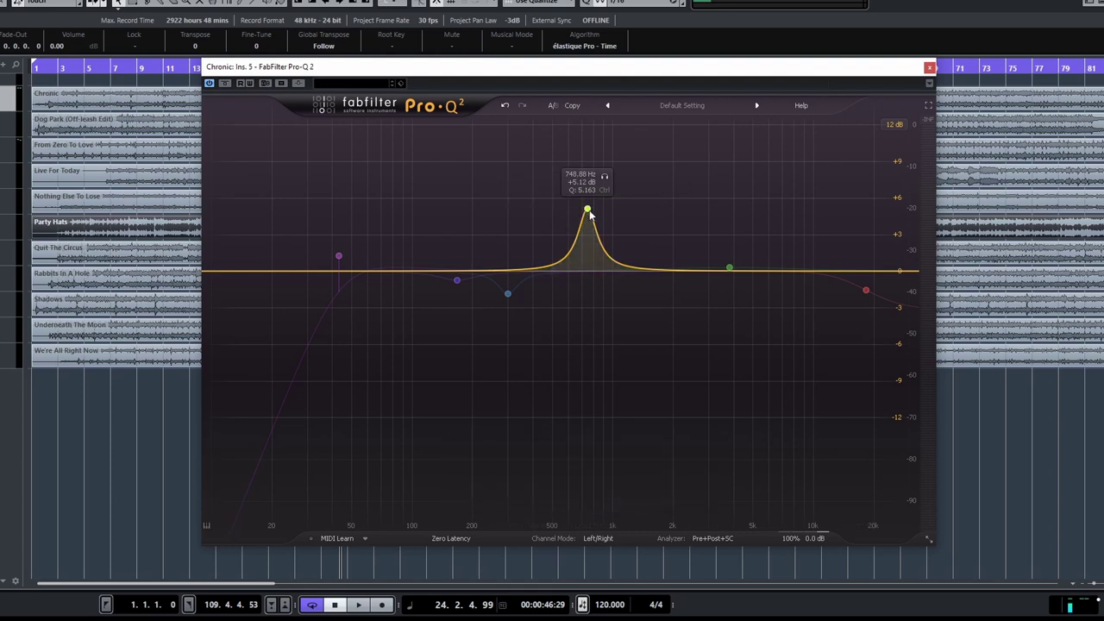
{"action": "left_click_drag", "start_coordinate": [589, 212], "coordinate": [556, 161]}
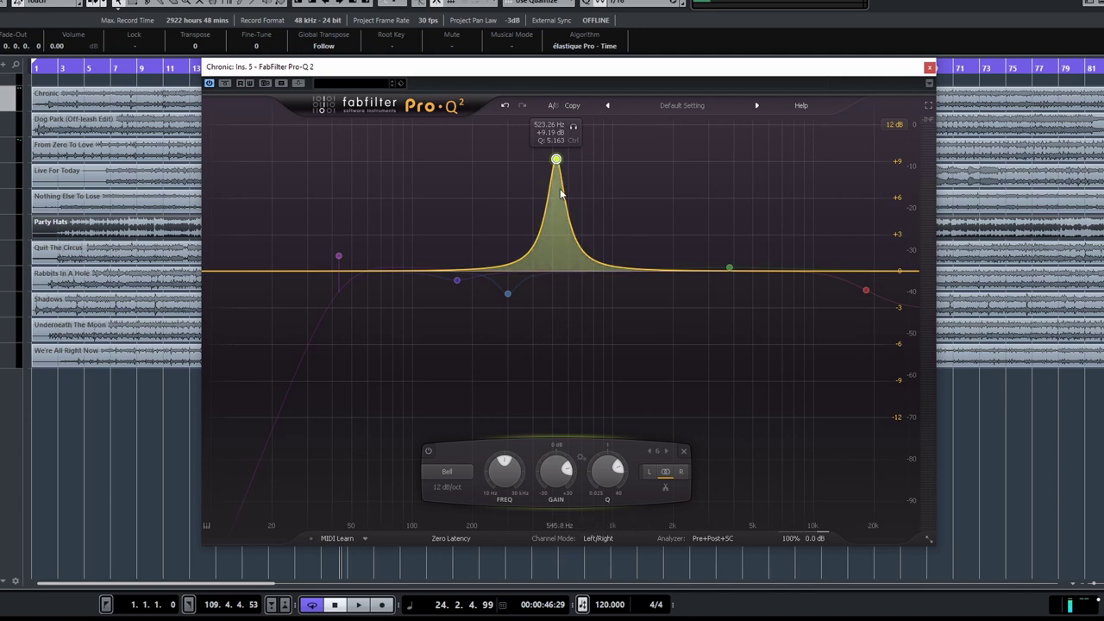
{"action": "key", "text": "space"}
{"action": "left_click_drag", "start_coordinate": [556, 158], "coordinate": [459, 89]}
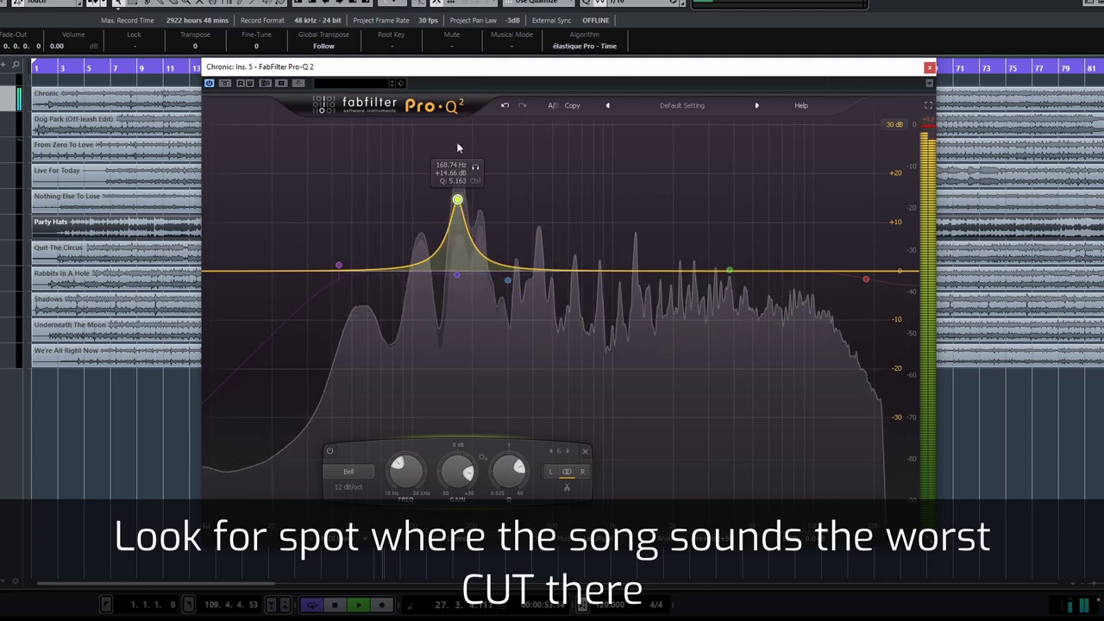
{"action": "left_click", "coordinate": [475, 170]}
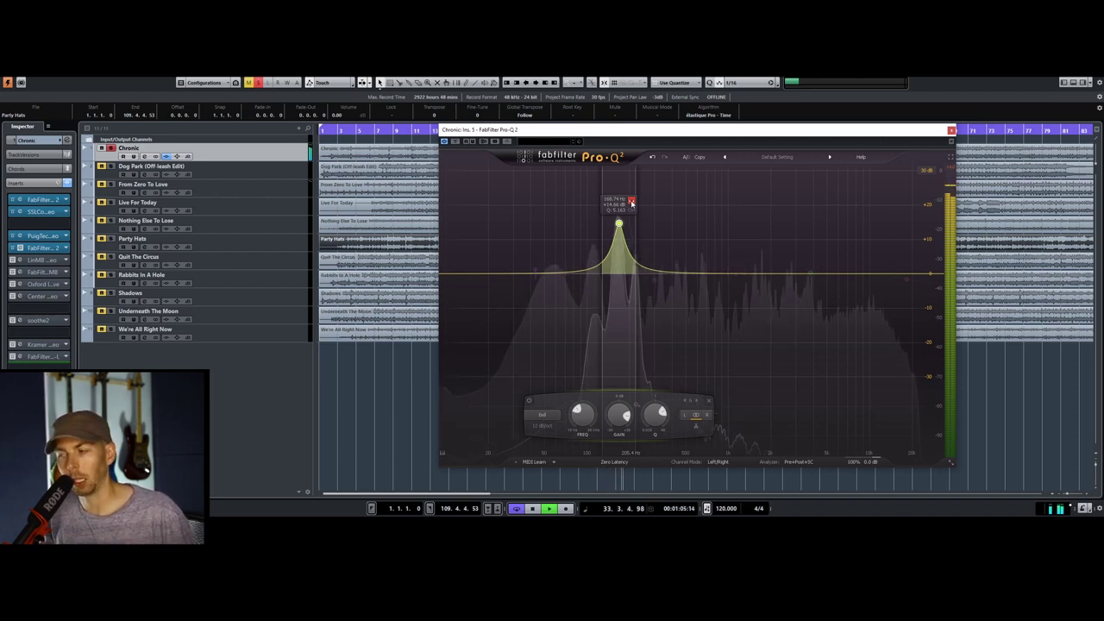
{"action": "left_click_drag", "start_coordinate": [632, 202], "coordinate": [619, 283]}
- Pull the low-mid band below 0 dB into a cut of about -1.8 dB
{"action": "key", "text": "space"}
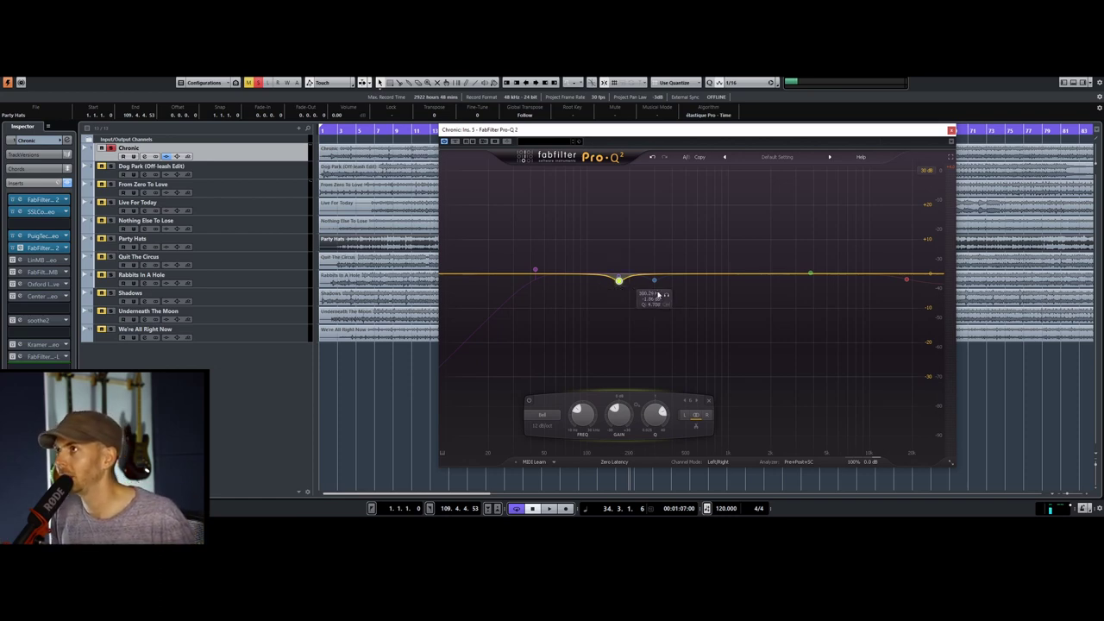
{"action": "left_click_drag", "start_coordinate": [619, 281], "coordinate": [626, 223]}
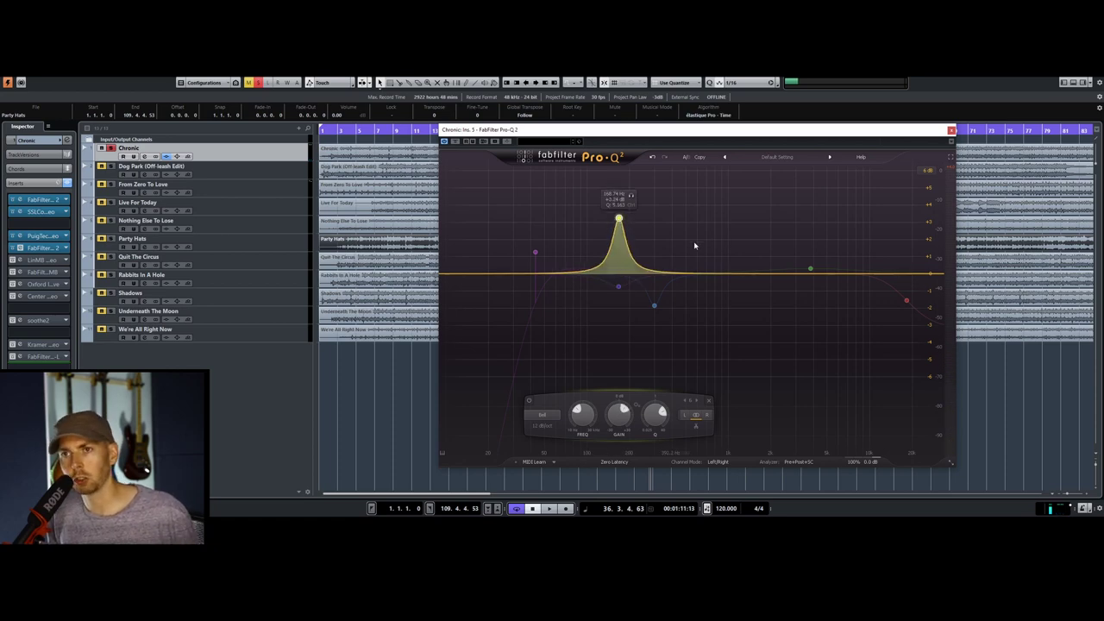
{"action": "key", "text": "space"}
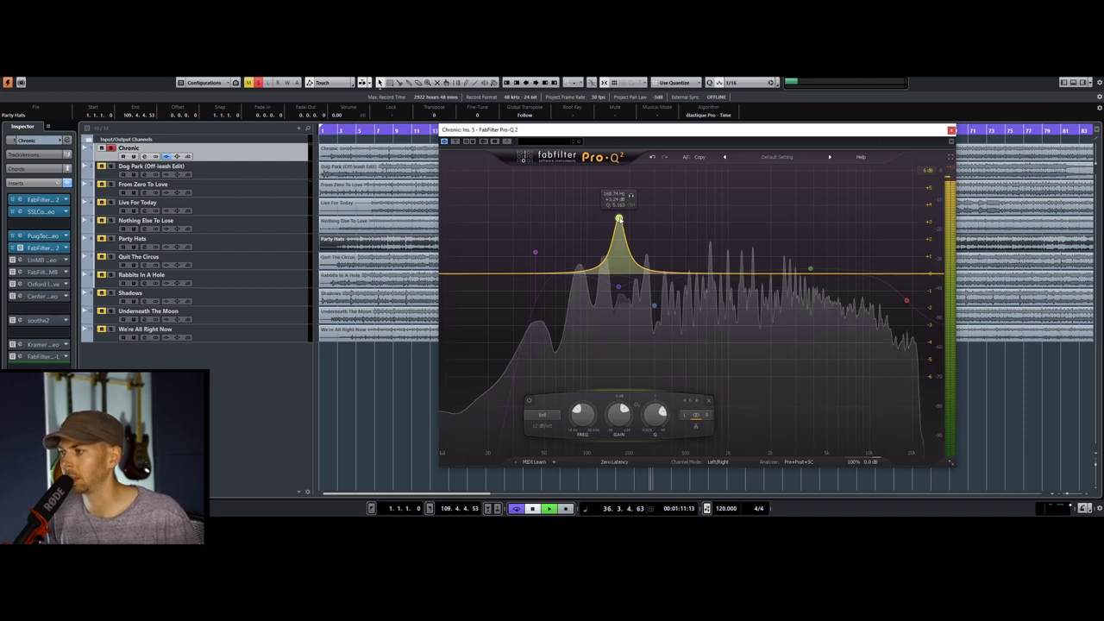
{"action": "left_click_drag", "start_coordinate": [619, 218], "coordinate": [621, 299]}
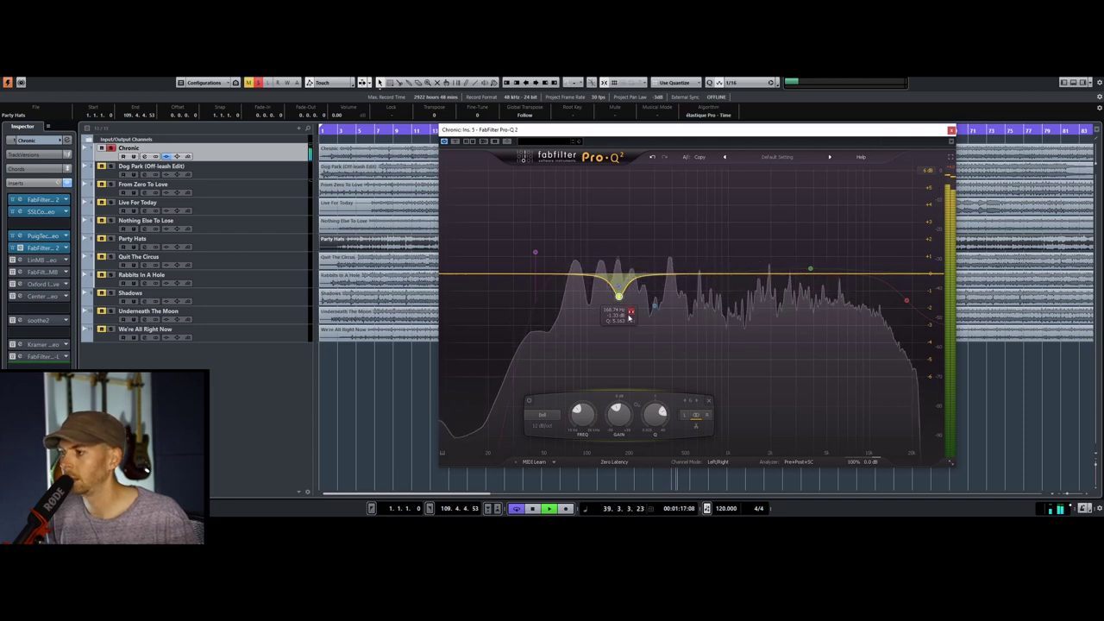
{"action": "key", "text": "space"}
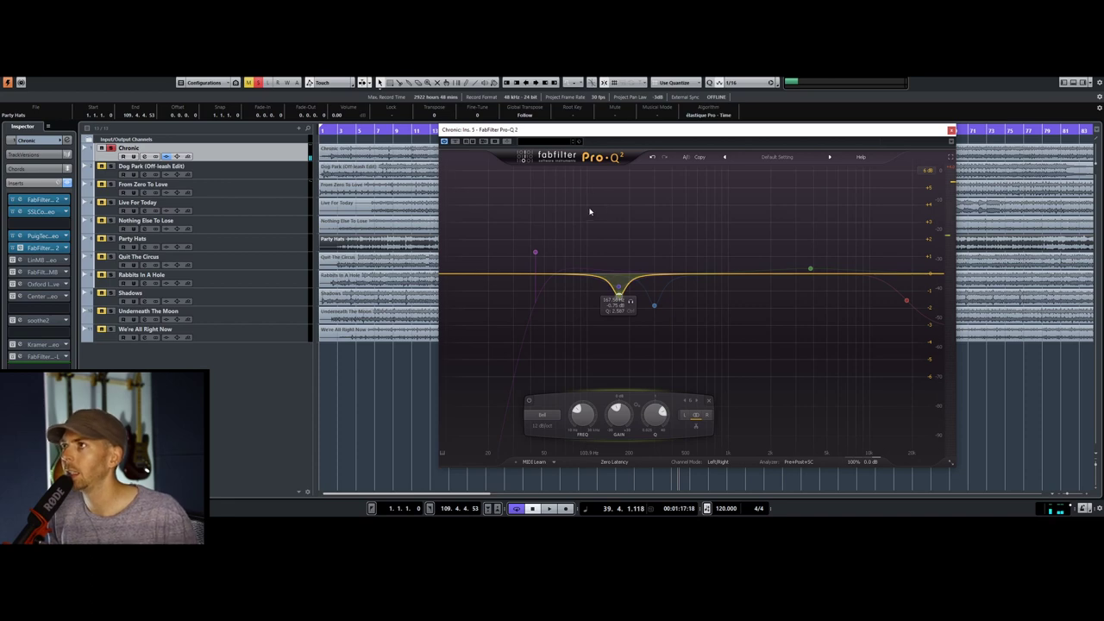
- Solo the cut band and widen it to Q about 2.6 at roughly -1.3 dB near 171 Hz
{"action": "key", "text": "space"}
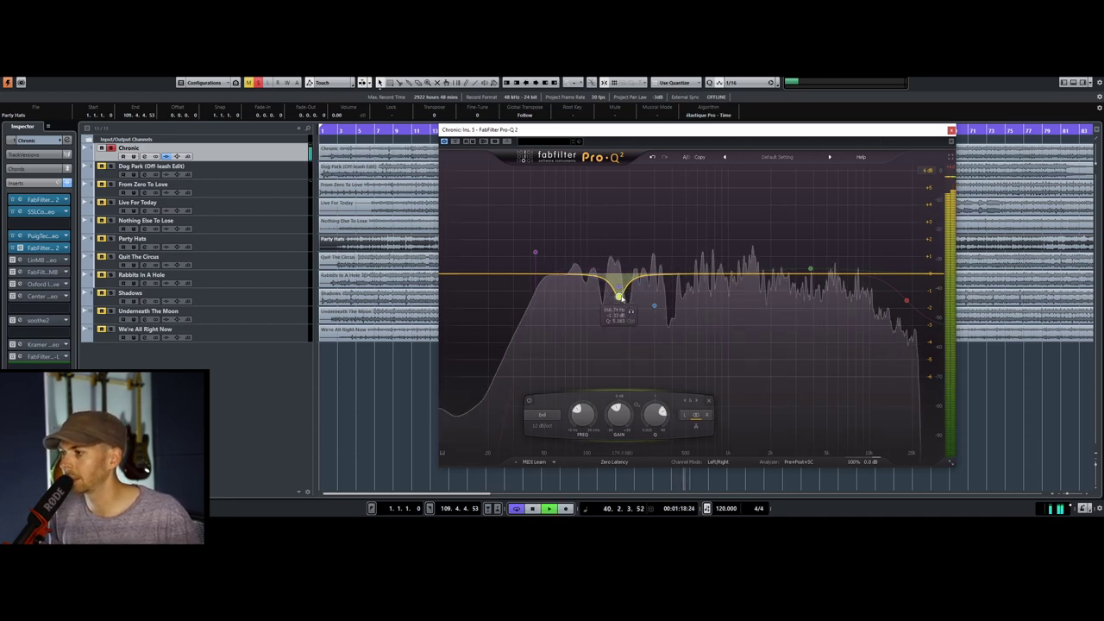
{"action": "left_click", "coordinate": [628, 313]}
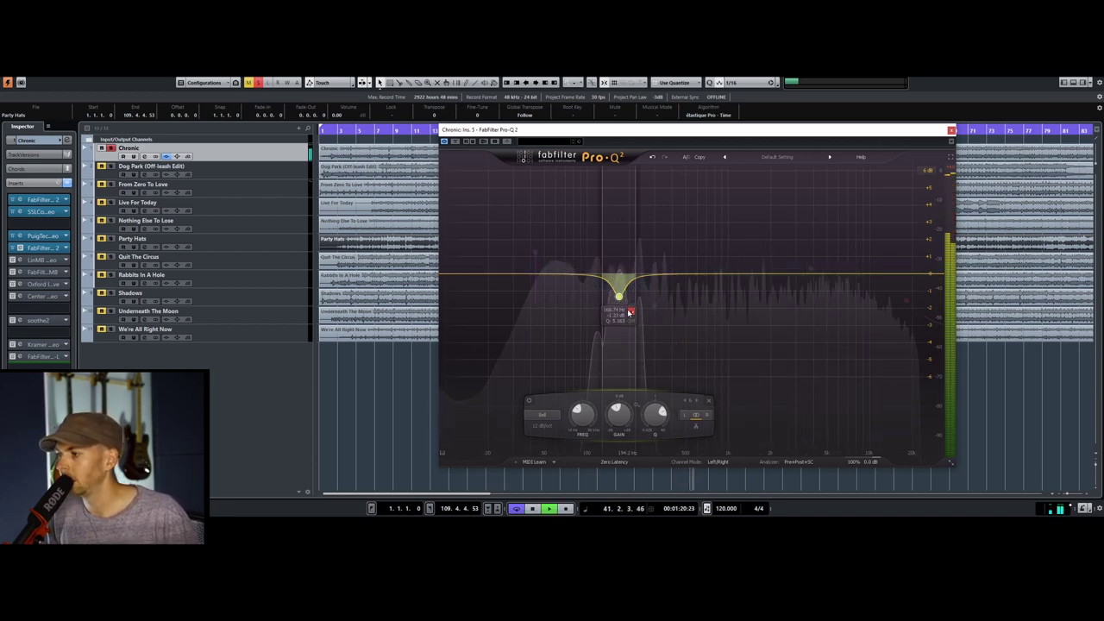
{"action": "left_click_drag", "start_coordinate": [631, 287], "coordinate": [630, 286]}
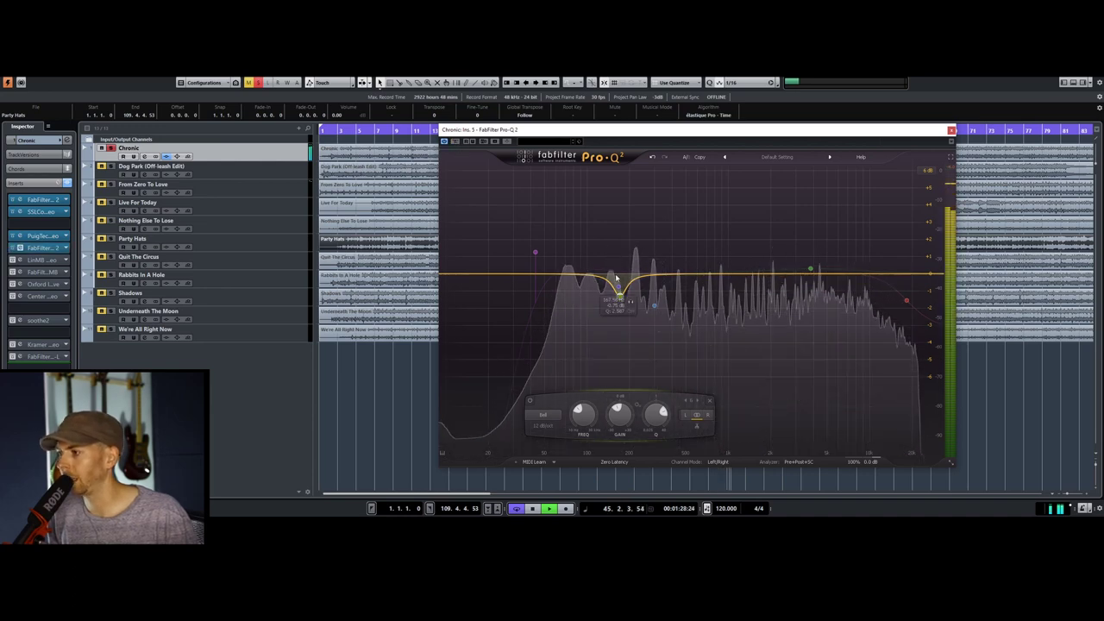
{"action": "key", "text": "space"}
- Bypass the EQ briefly during playback to compare before and after
{"action": "mouse_move", "coordinate": [621, 299]}
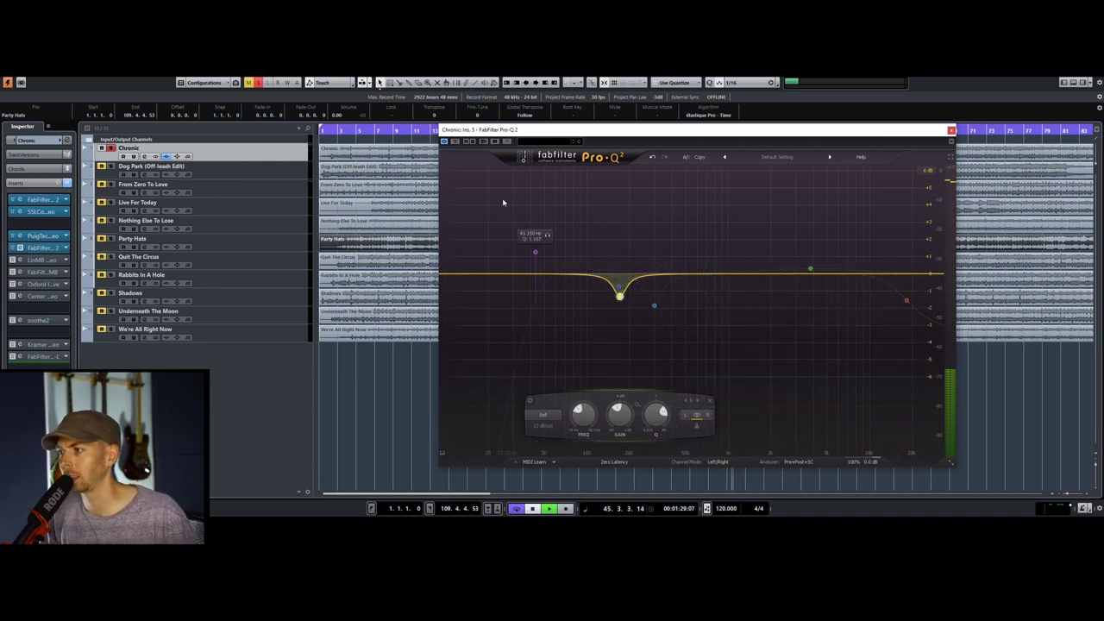
{"action": "key", "text": "space"}
{"action": "left_click", "coordinate": [457, 143]}
{"action": "left_click", "coordinate": [456, 144]}
- Sweep a second narrow bell boost to about 298 Hz at +4.57 dB, Q 6.325, soloed
{"action": "mouse_move", "coordinate": [619, 288]}
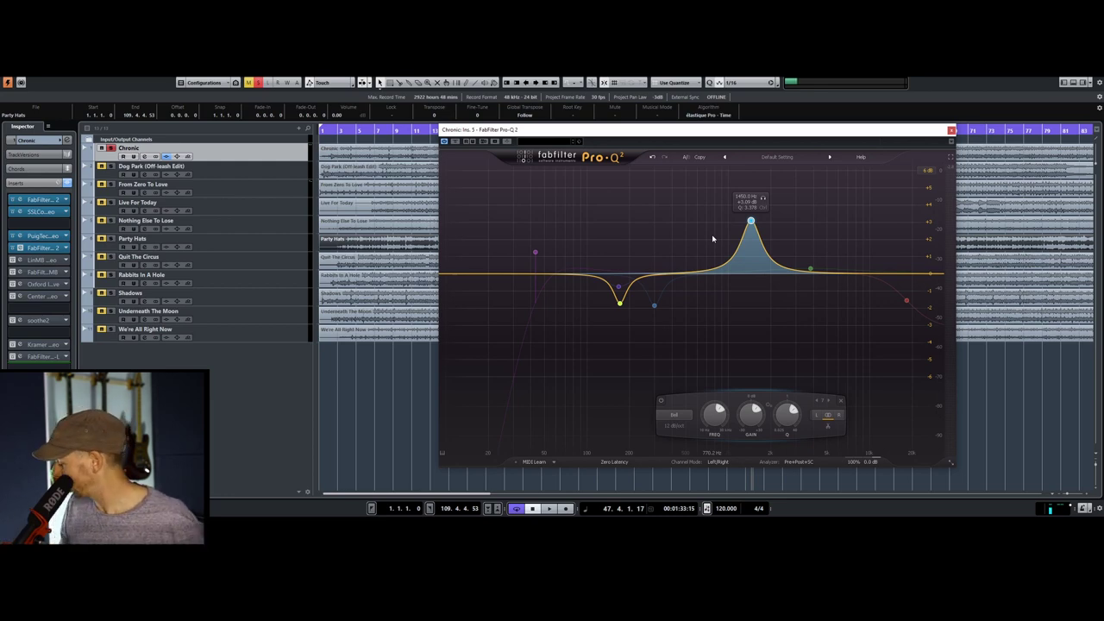
{"action": "key", "text": "space"}
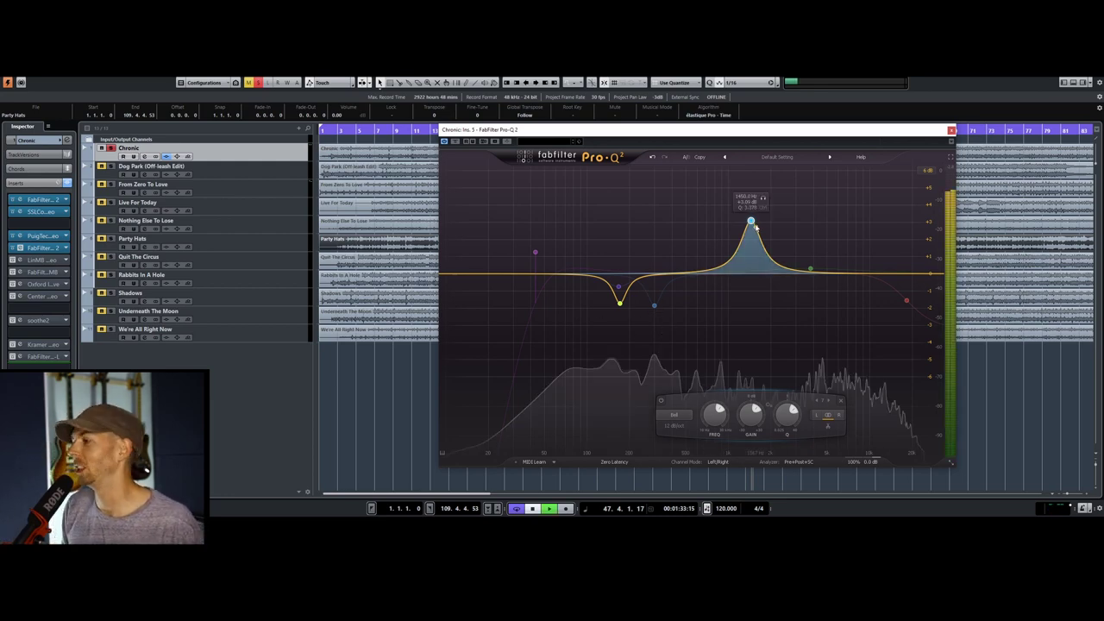
{"action": "left_click_drag", "start_coordinate": [750, 221], "coordinate": [653, 204]}
{"action": "scroll", "coordinate": [653, 175], "scroll_direction": "up", "scroll_amount": 2}
{"action": "key", "text": "space"}
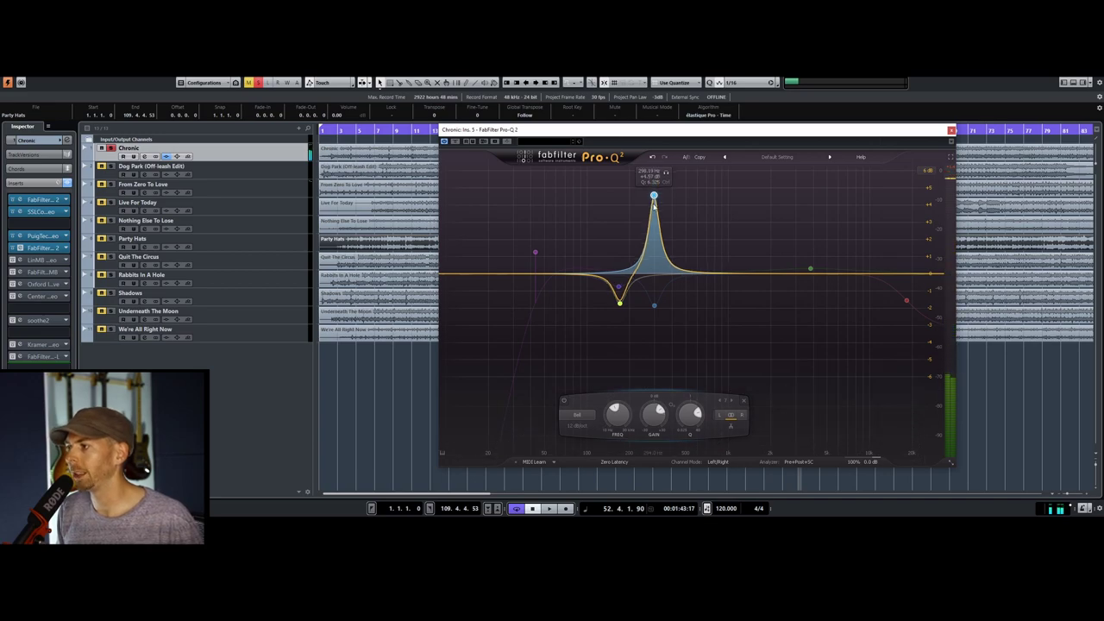
{"action": "left_click", "coordinate": [666, 172]}
{"action": "key", "text": "space"}
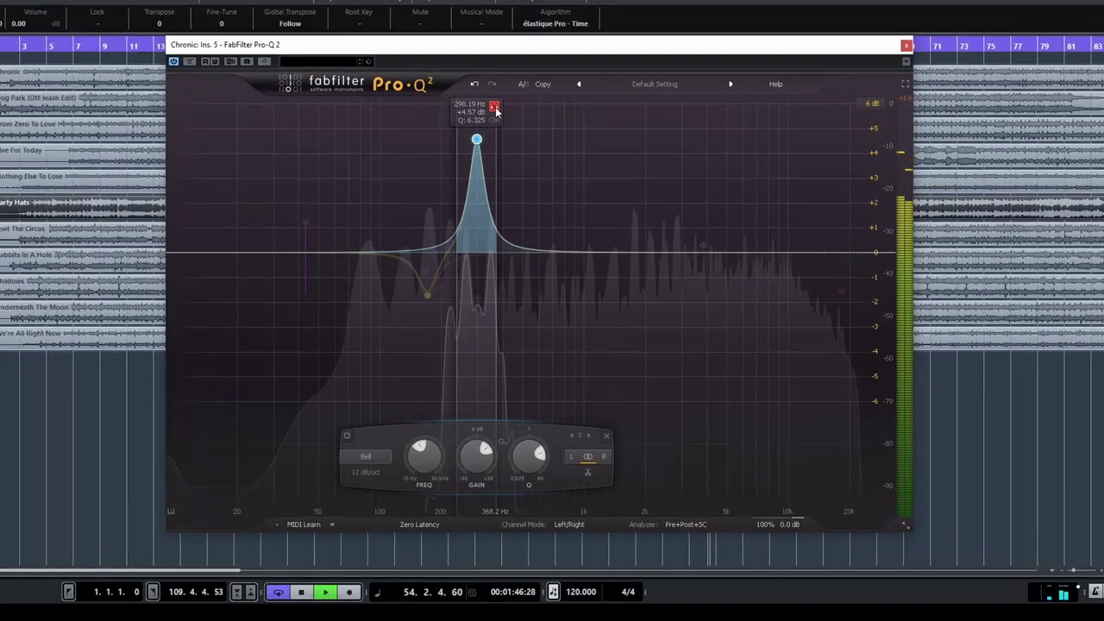
{"action": "left_click", "coordinate": [494, 106]}
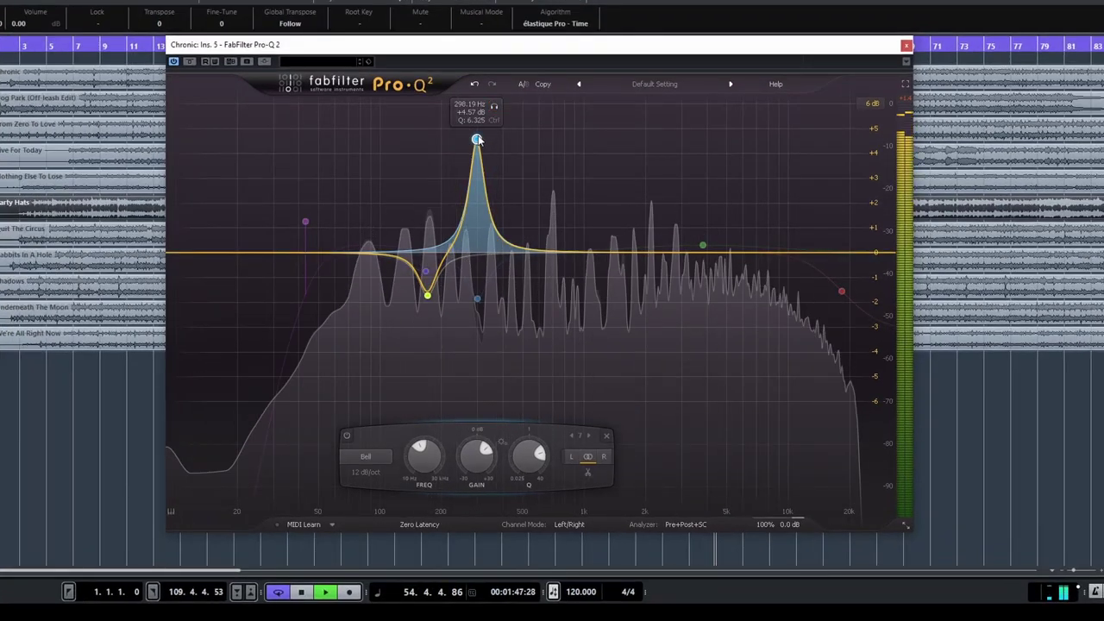
- Pull the second band into a narrow cut of about -1.9 dB near 300 Hz, Q near 4.7
{"action": "scroll", "coordinate": [477, 143], "scroll_direction": "up", "scroll_amount": 3}
{"action": "left_click_drag", "start_coordinate": [476, 141], "coordinate": [475, 290]}
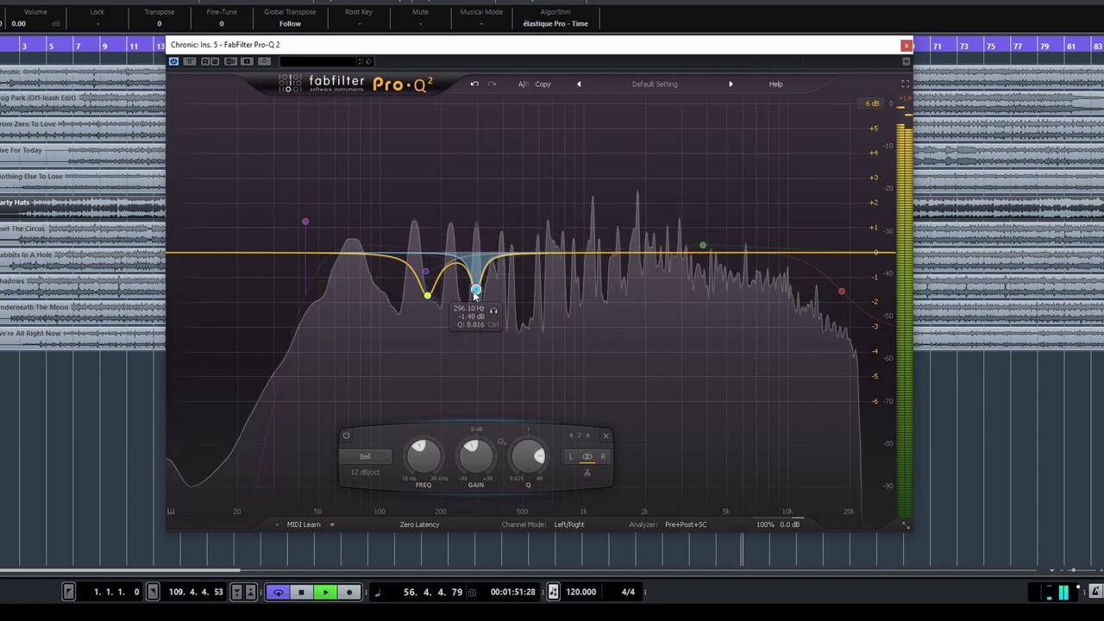
{"action": "key", "text": "space"}
{"action": "key", "text": "space"}
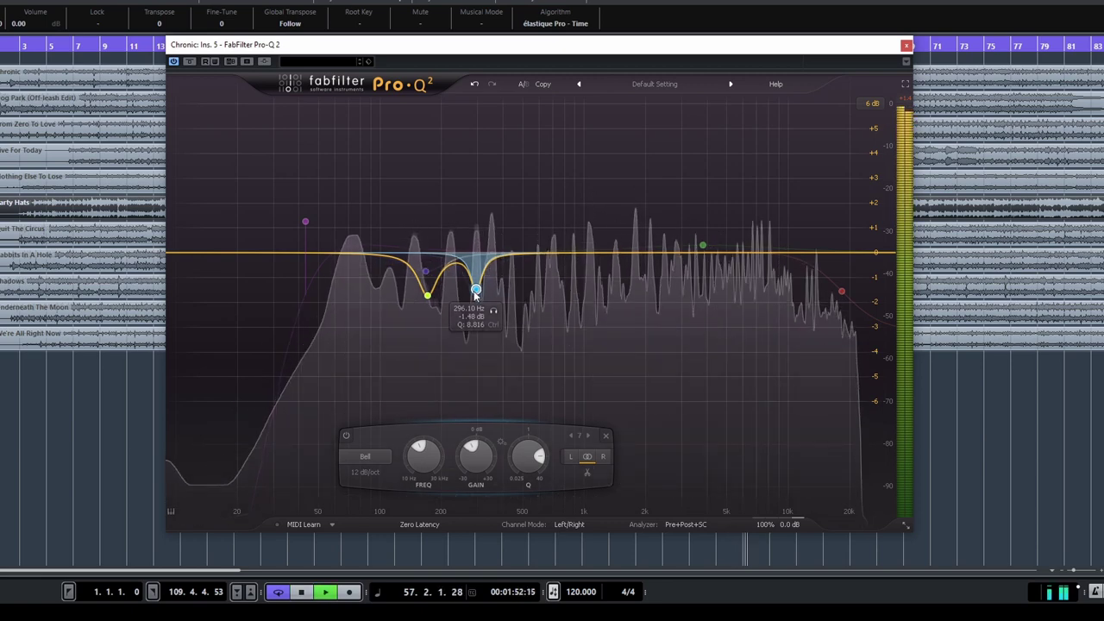
{"action": "left_click_drag", "start_coordinate": [476, 291], "coordinate": [475, 299]}
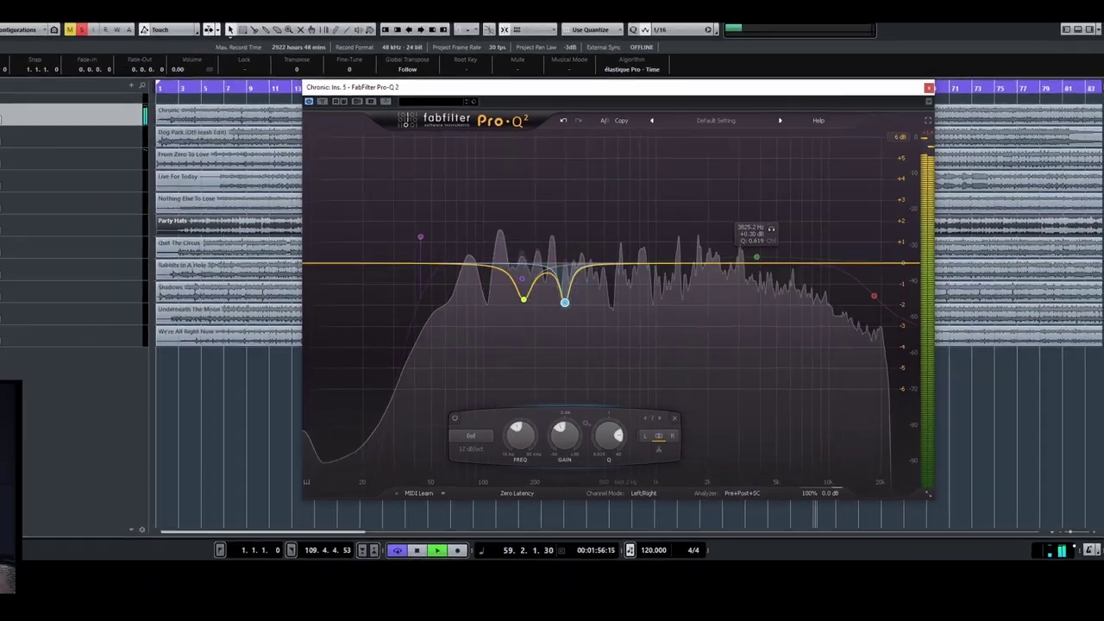
{"action": "key", "text": "space"}
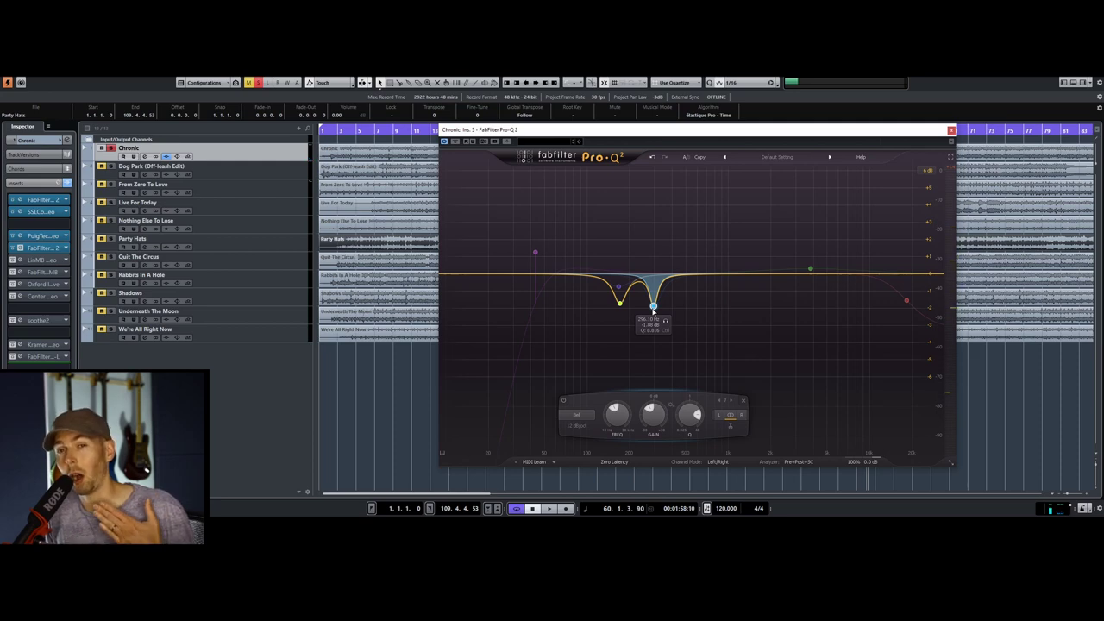
{"action": "scroll", "coordinate": [654, 306], "scroll_direction": "up", "scroll_amount": 8}
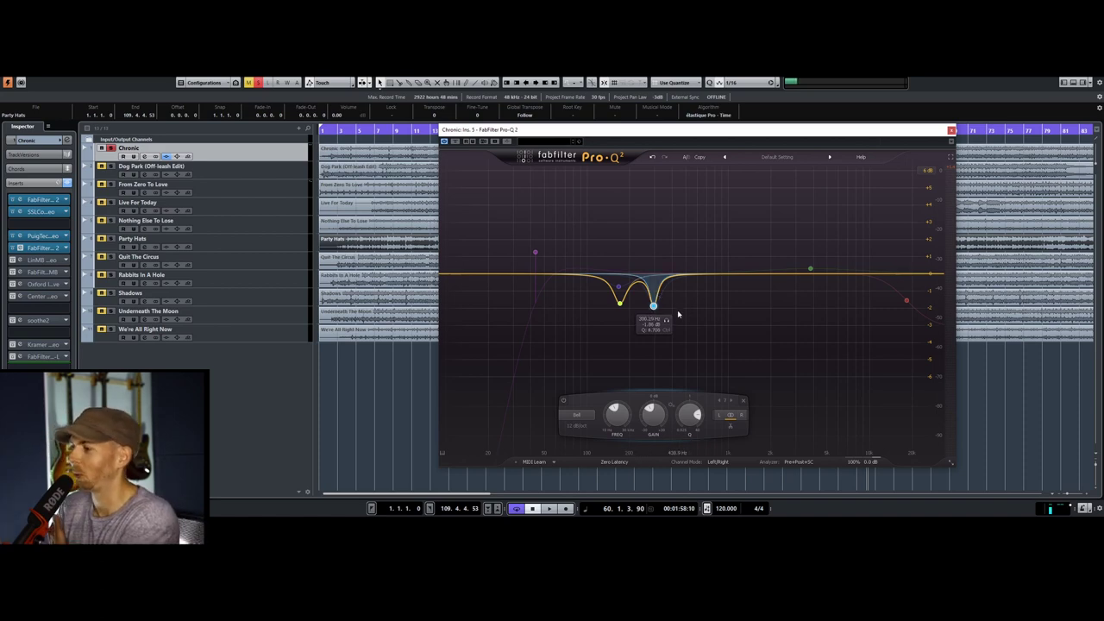
{"action": "key", "text": "space"}
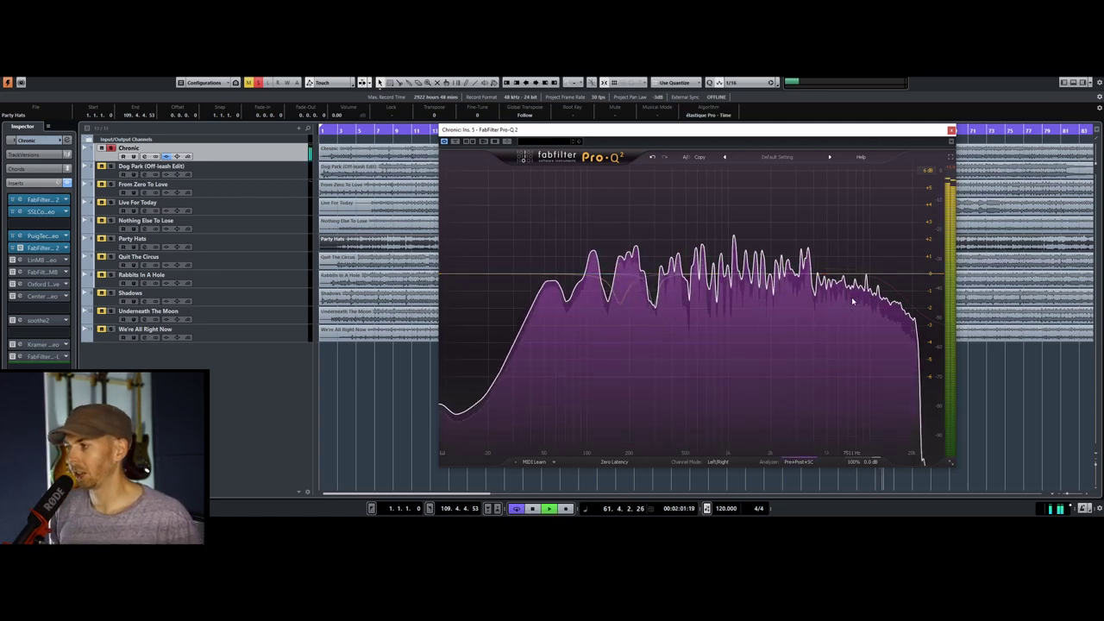
{"action": "key", "text": "space"}
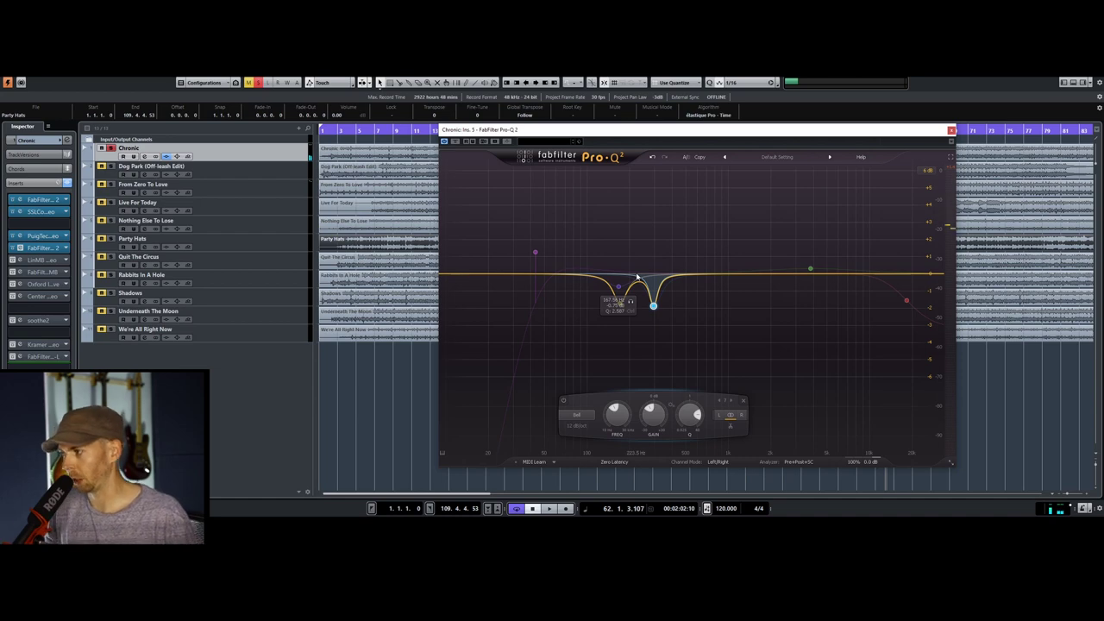
{"action": "scroll", "coordinate": [636, 276], "scroll_direction": "down", "scroll_amount": 2}
{"action": "left_click", "coordinate": [906, 301]}
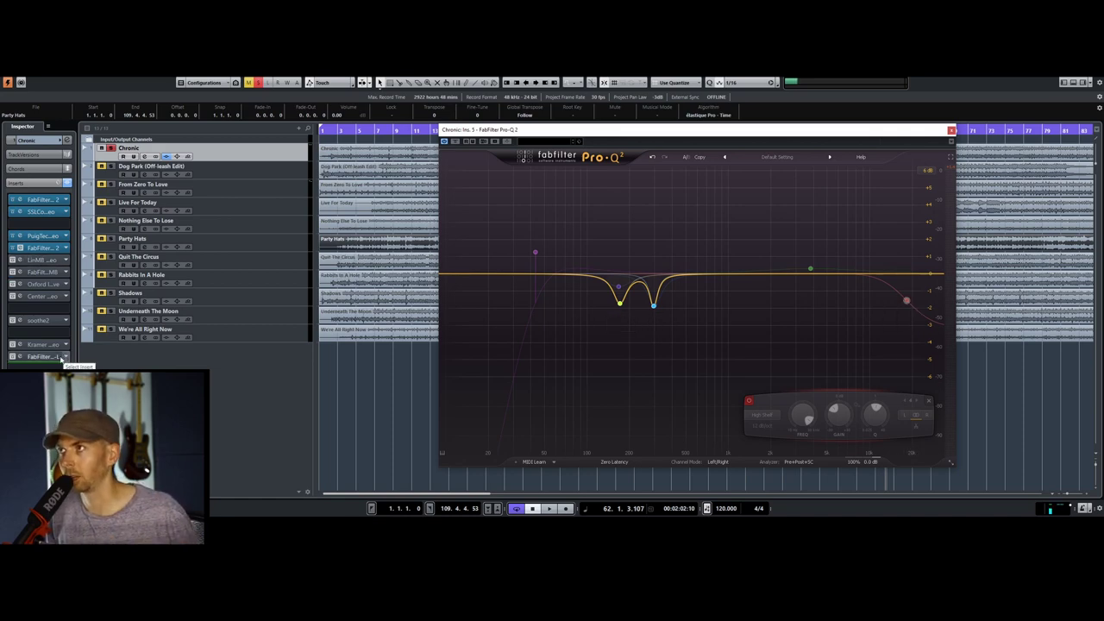
{"action": "key", "text": "space"}
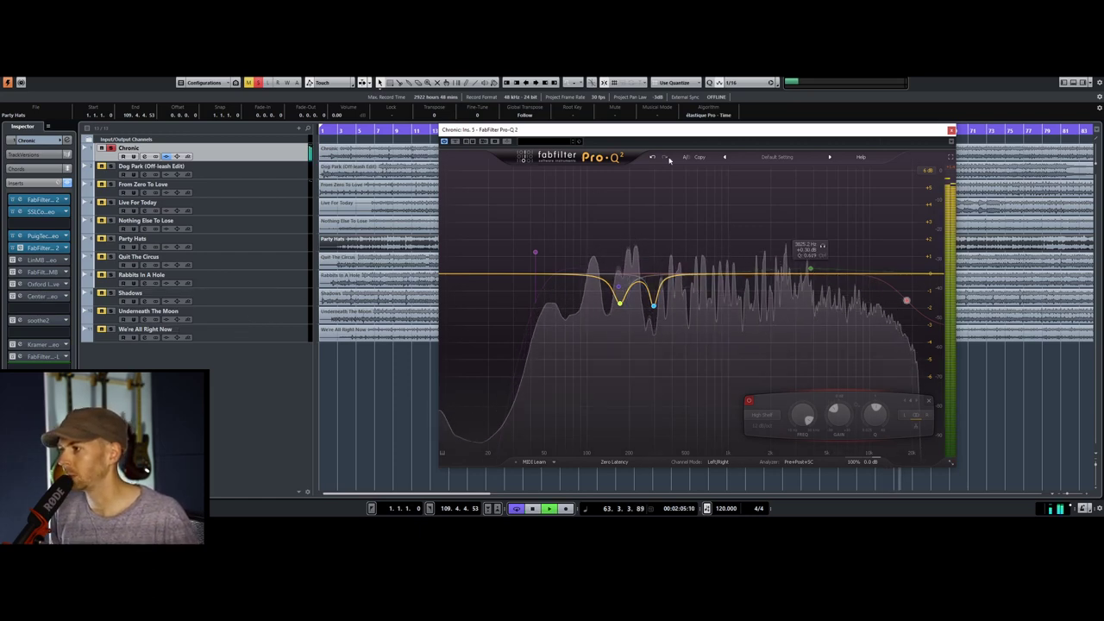
{"action": "left_click", "coordinate": [686, 157]}
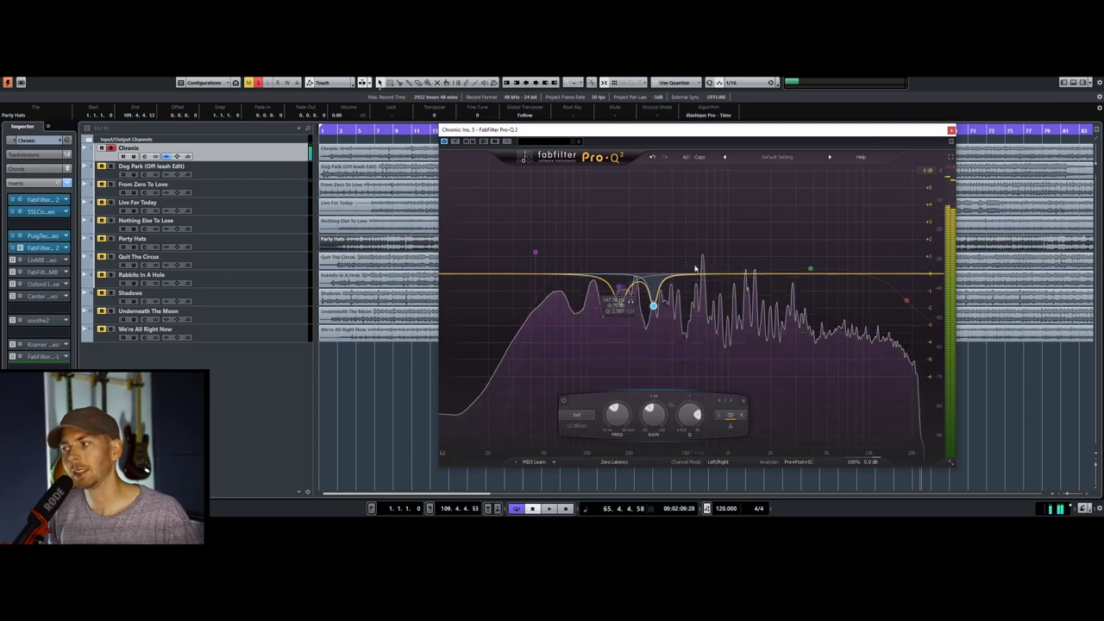